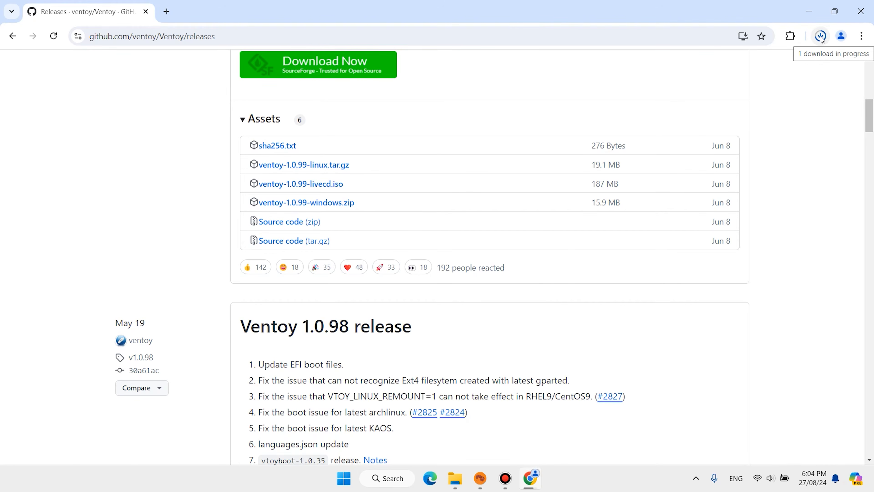
Check the ventoy-1.0.99-windows.zip download and close the browser.
{"action": "left_click", "coordinate": [822, 37]}
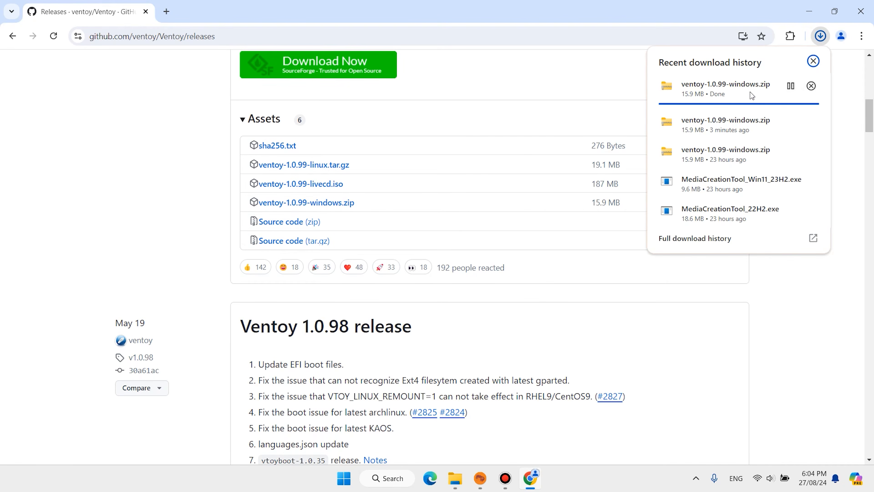
{"action": "left_click", "coordinate": [813, 61]}
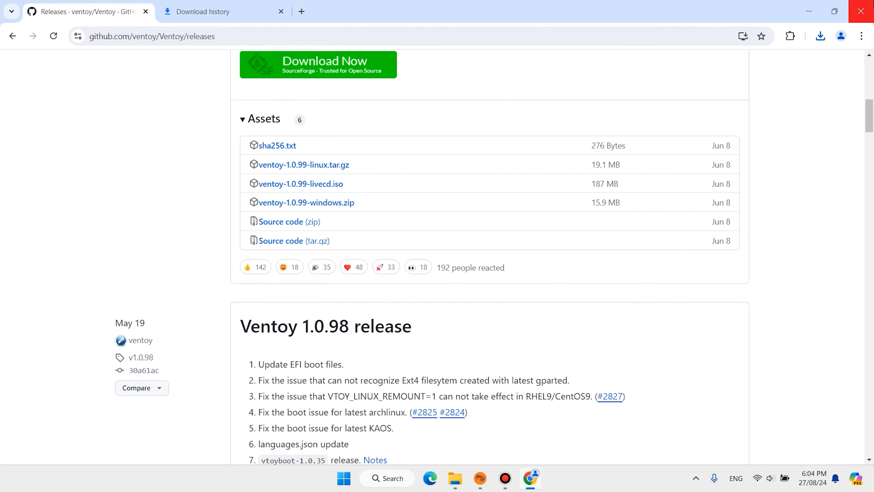
{"action": "left_click", "coordinate": [861, 11]}
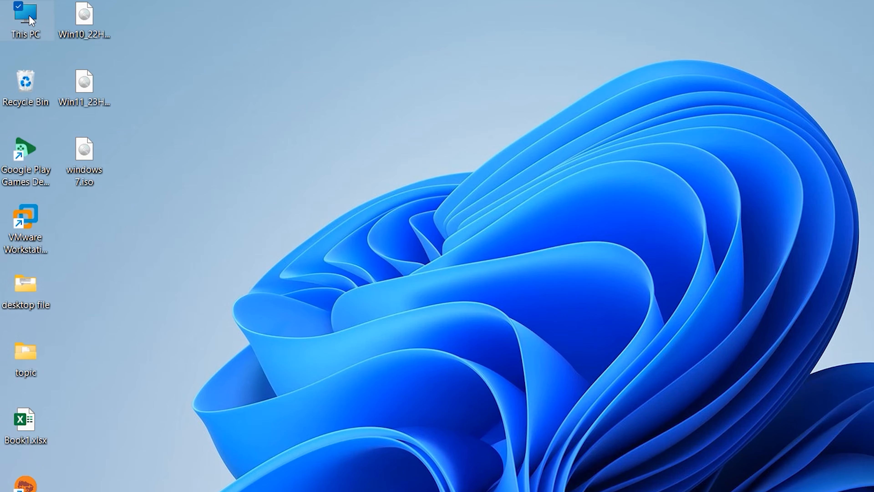
Extract ventoy-1.0.99-windows.zip in the Downloads folder to its default destination.
{"action": "double_click", "coordinate": [21, 16]}
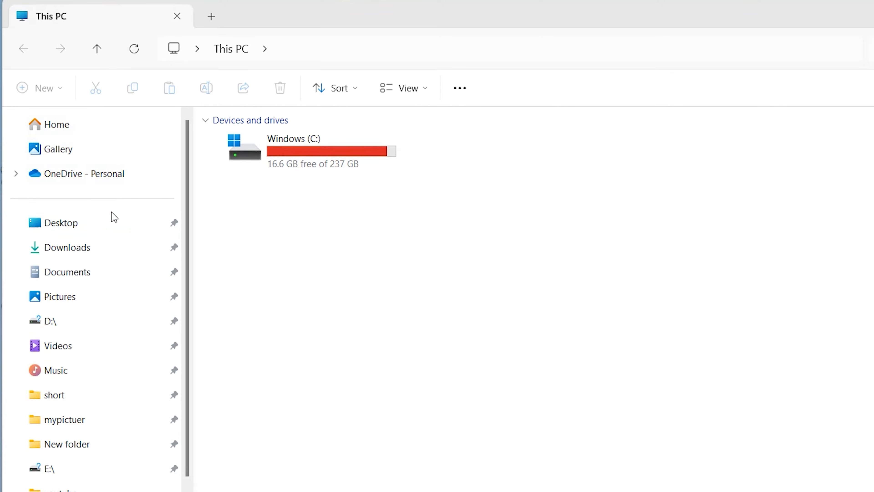
{"action": "left_click", "coordinate": [85, 250]}
{"action": "left_click_drag", "start_coordinate": [415, 191], "coordinate": [254, 179]}
{"action": "left_click_drag", "start_coordinate": [442, 190], "coordinate": [224, 179]}
{"action": "right_click", "coordinate": [230, 166]}
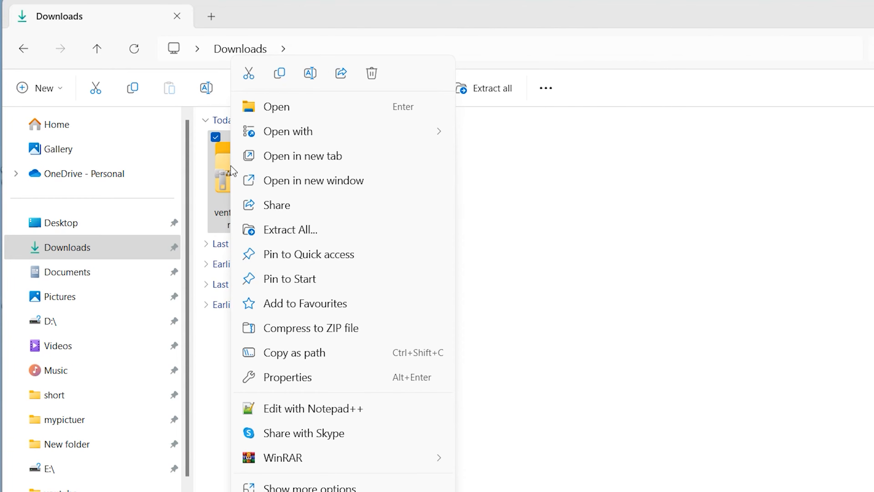
{"action": "left_click", "coordinate": [303, 230]}
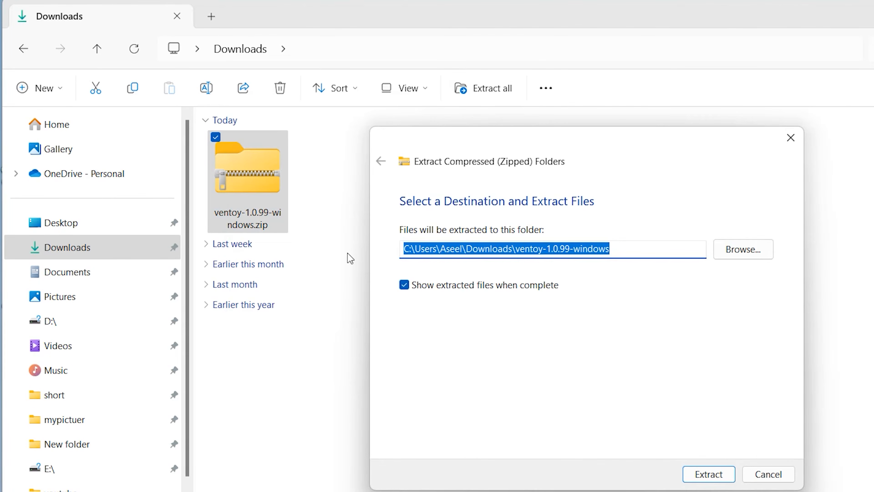
{"action": "left_click", "coordinate": [695, 475]}
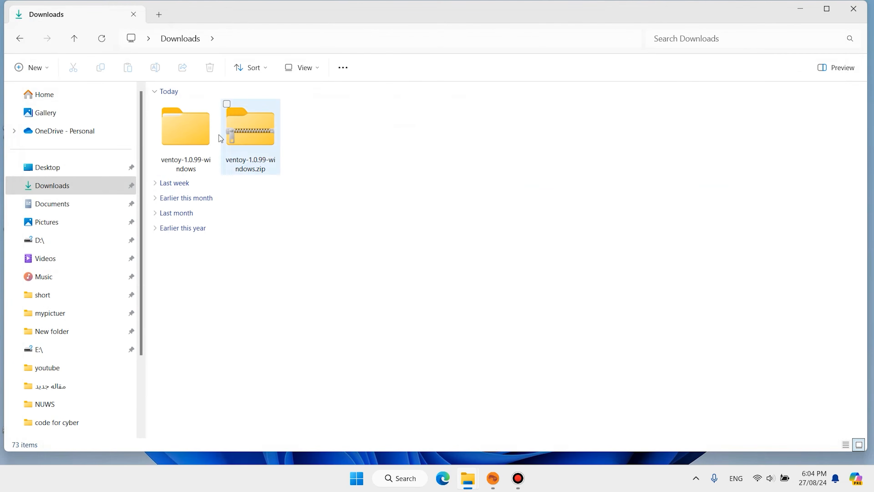
Open the extracted ventoy-1.0.99-windows folder and its ventoy-1.0.99 subfolder, and select Ventoy2Disk.exe.
{"action": "left_click", "coordinate": [192, 133]}
{"action": "double_click", "coordinate": [193, 132]}
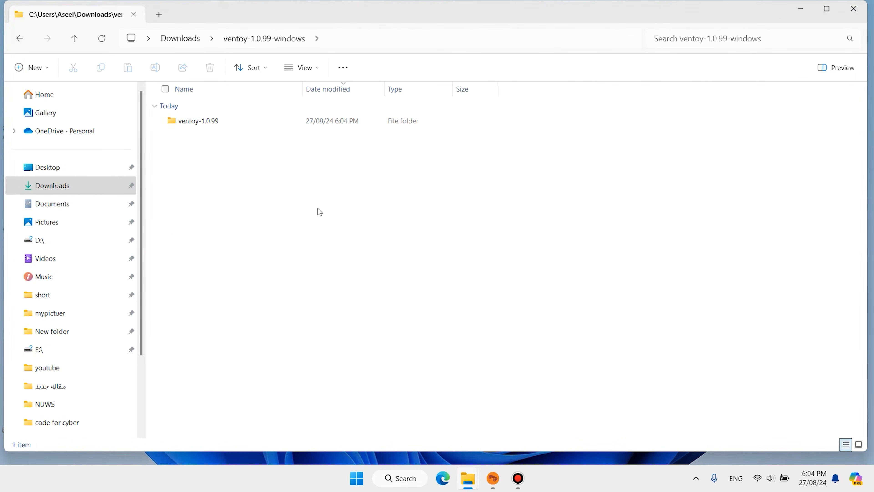
{"action": "left_click", "coordinate": [196, 127]}
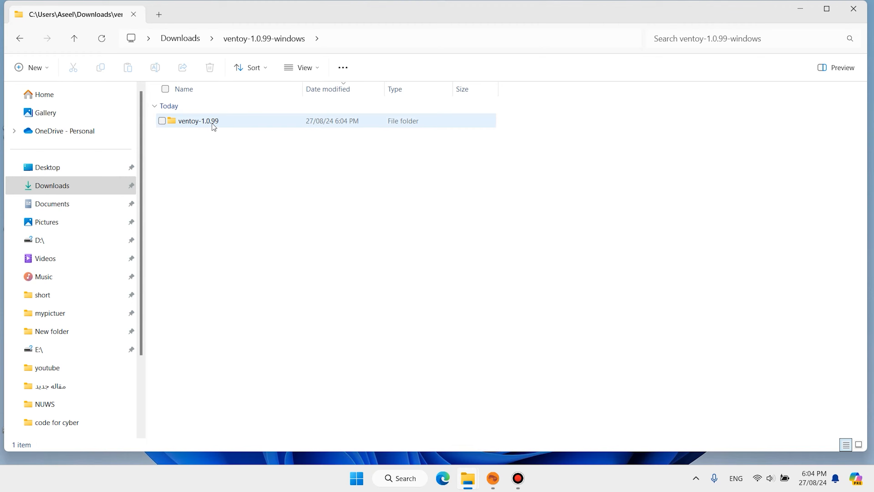
{"action": "double_click", "coordinate": [212, 124]}
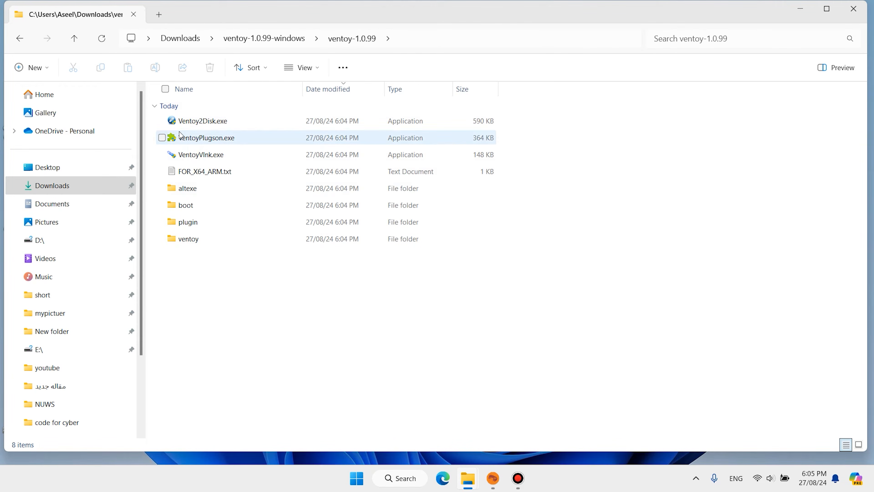
{"action": "left_click", "coordinate": [207, 124]}
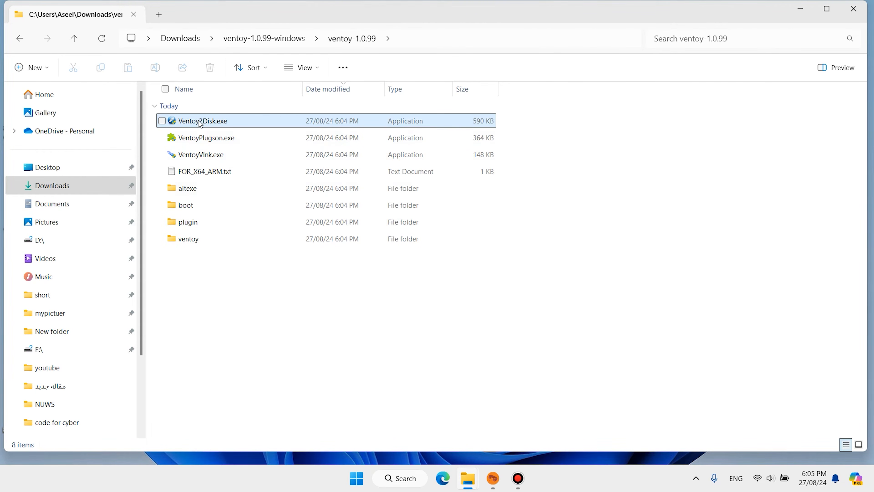
Go from This PC back to the extracted Ventoy folder in Downloads and launch Ventoy2Disk.exe.
{"action": "scroll", "coordinate": [91, 268], "scroll_direction": "down", "scroll_amount": 3}
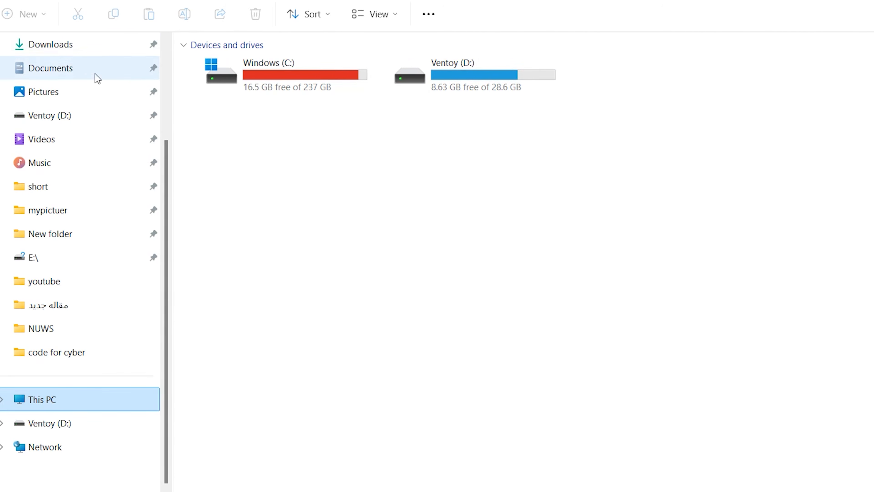
{"action": "left_click", "coordinate": [70, 48]}
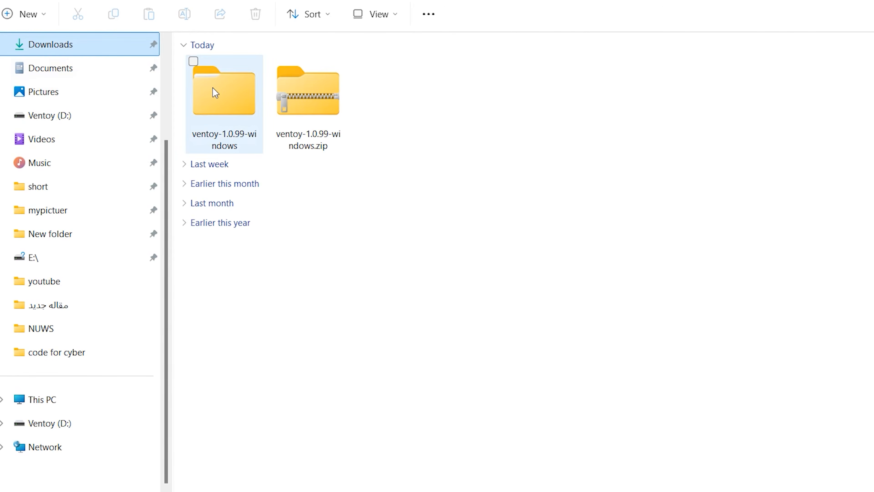
{"action": "double_click", "coordinate": [214, 92]}
{"action": "double_click", "coordinate": [217, 83]}
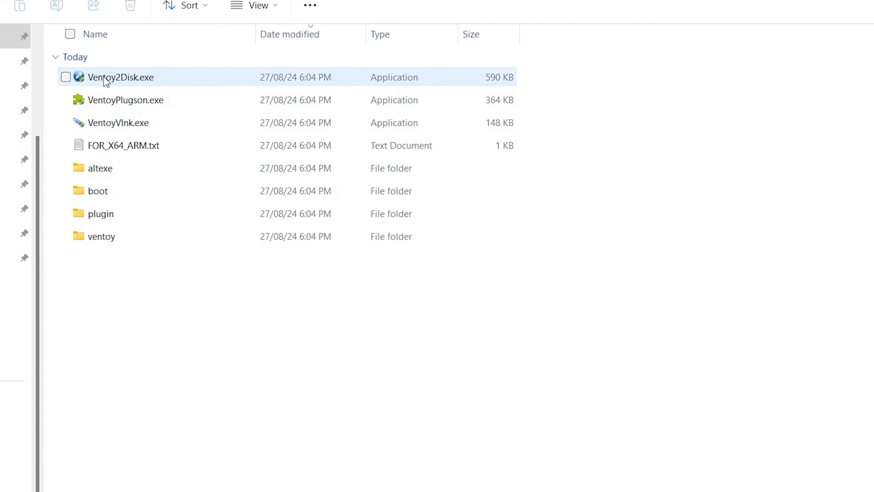
{"action": "double_click", "coordinate": [105, 79]}
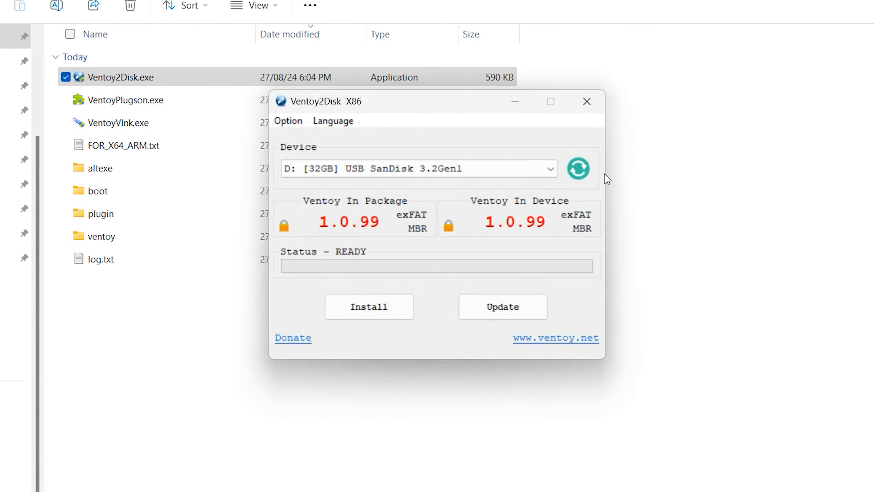
Start installing Ventoy on the 32GB SanDisk USB drive (D:) and confirm the fresh install by entering YES.
{"action": "left_click", "coordinate": [355, 309]}
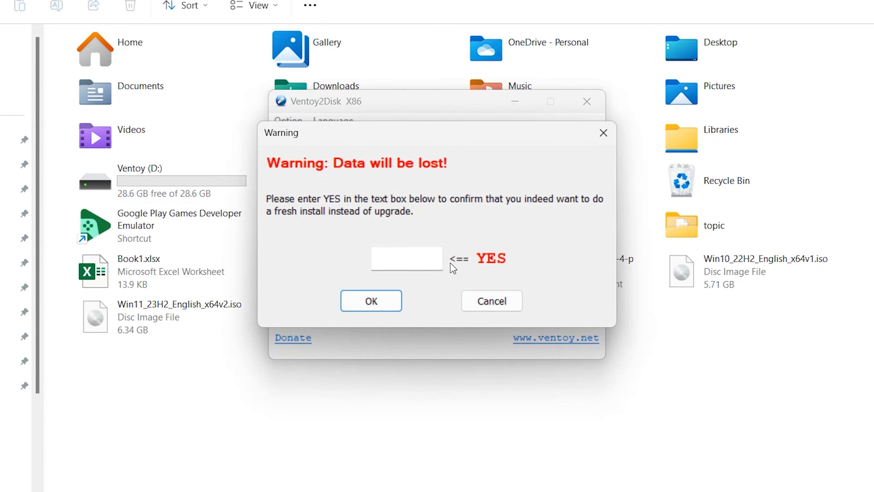
{"action": "left_click", "coordinate": [406, 258]}
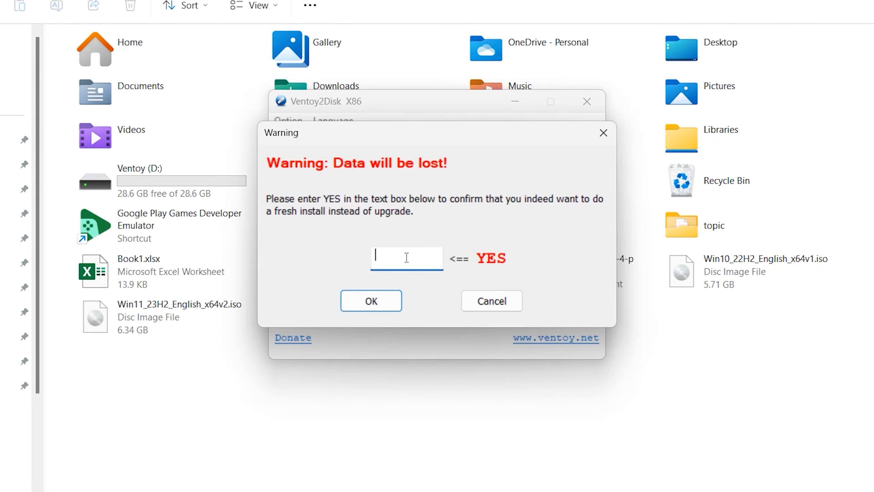
{"action": "type", "text": "y"}
{"action": "key", "text": "BackSpace"}
{"action": "type", "text": "U"}
{"action": "key", "text": "BackSpace"}
{"action": "type", "text": "YES"}
{"action": "left_click", "coordinate": [377, 297]}
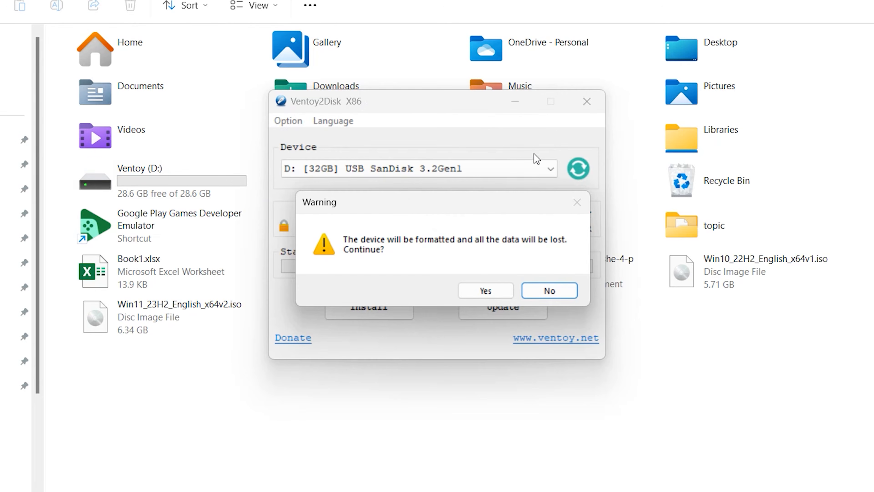
Accept both format warnings to install Ventoy on the USB drive, and close Ventoy2Disk once it finishes.
{"action": "left_click", "coordinate": [484, 290]}
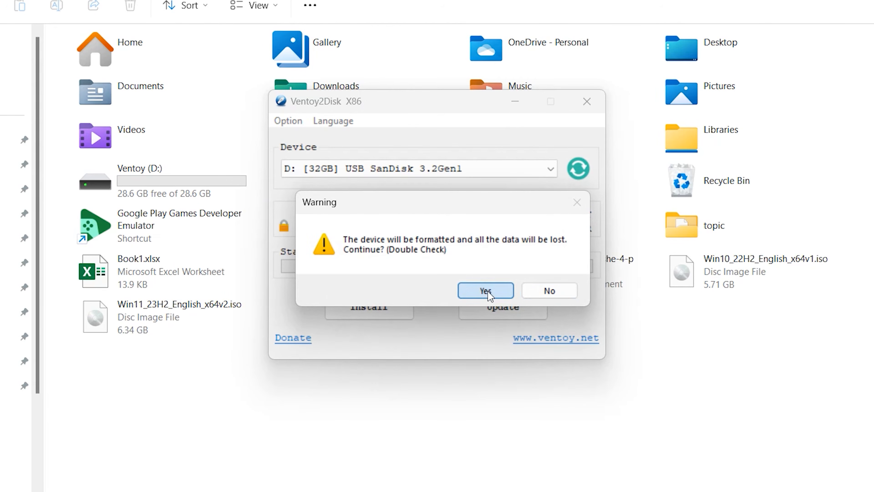
{"action": "left_click", "coordinate": [485, 290]}
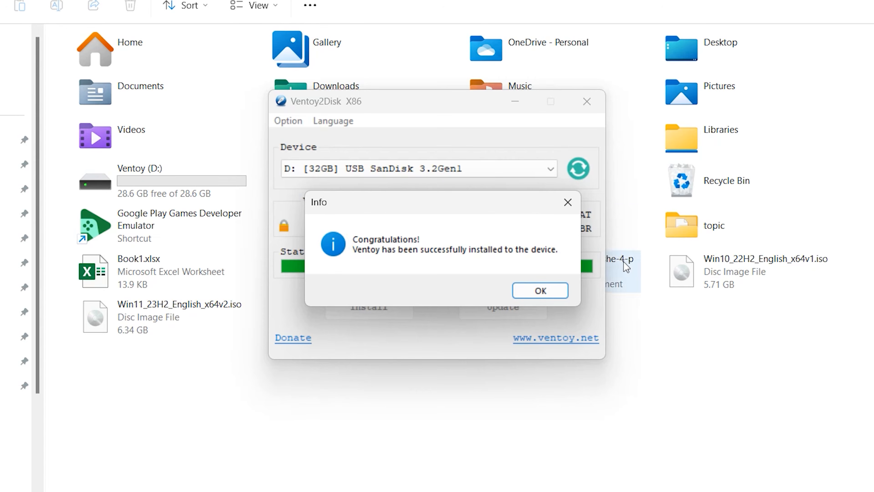
{"action": "left_click", "coordinate": [538, 292]}
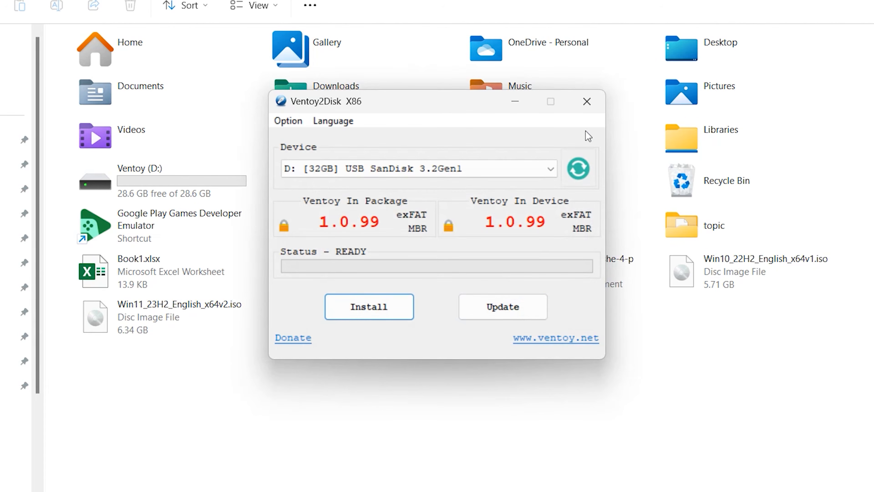
{"action": "left_click", "coordinate": [590, 104]}
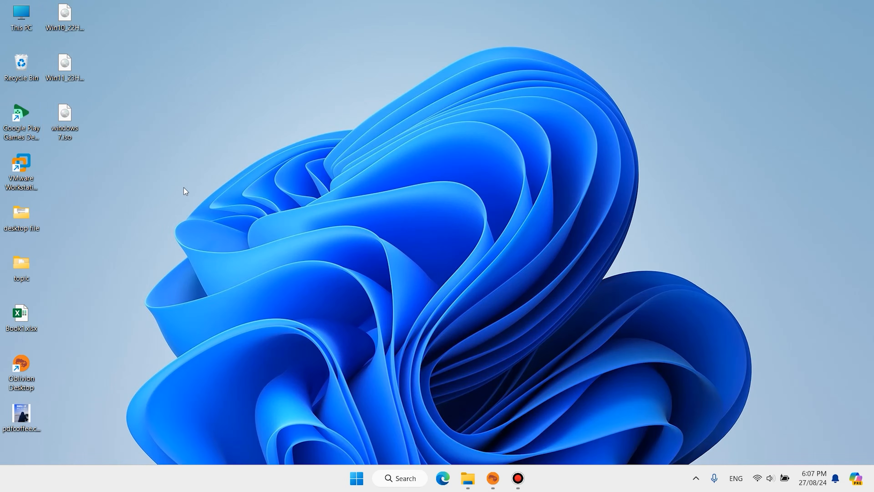
Select and copy the Windows 10, Windows 11 and Windows 7 ISO files on the desktop.
{"action": "left_click_drag", "start_coordinate": [178, 210], "coordinate": [61, 16]}
{"action": "left_click_drag", "start_coordinate": [190, 171], "coordinate": [57, 106]}
{"action": "left_click_drag", "start_coordinate": [142, 90], "coordinate": [74, 65]}
{"action": "left_click", "coordinate": [89, 97]}
{"action": "left_click_drag", "start_coordinate": [130, 198], "coordinate": [61, 16]}
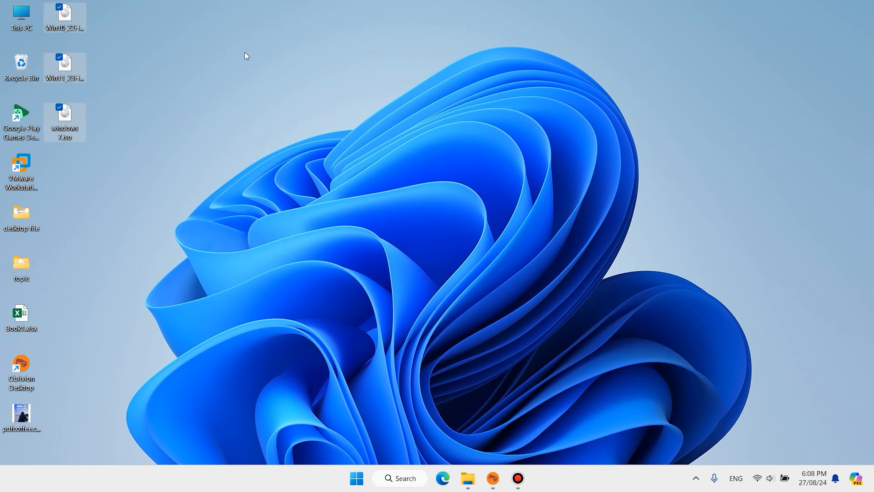
{"action": "left_click_drag", "start_coordinate": [130, 179], "coordinate": [63, 27]}
{"action": "left_click_drag", "start_coordinate": [167, 137], "coordinate": [64, 4]}
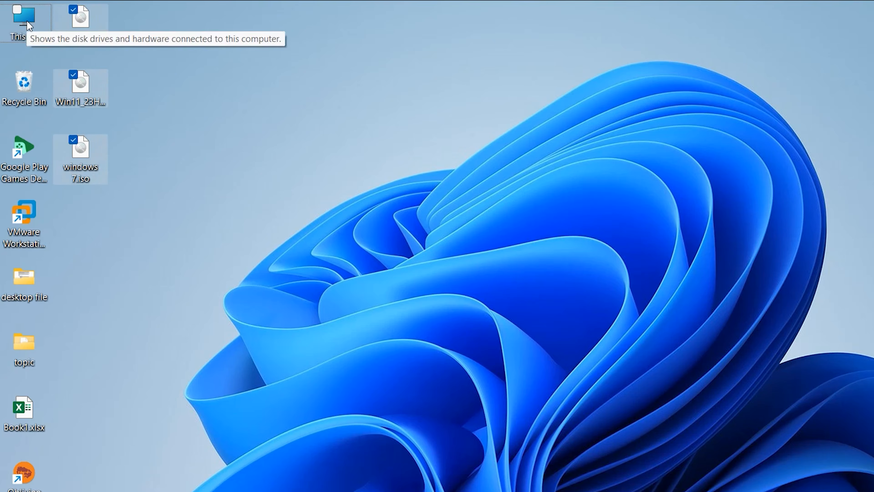
Paste the copied ISO files into the Ventoy (D:) drive.
{"action": "double_click", "coordinate": [26, 19]}
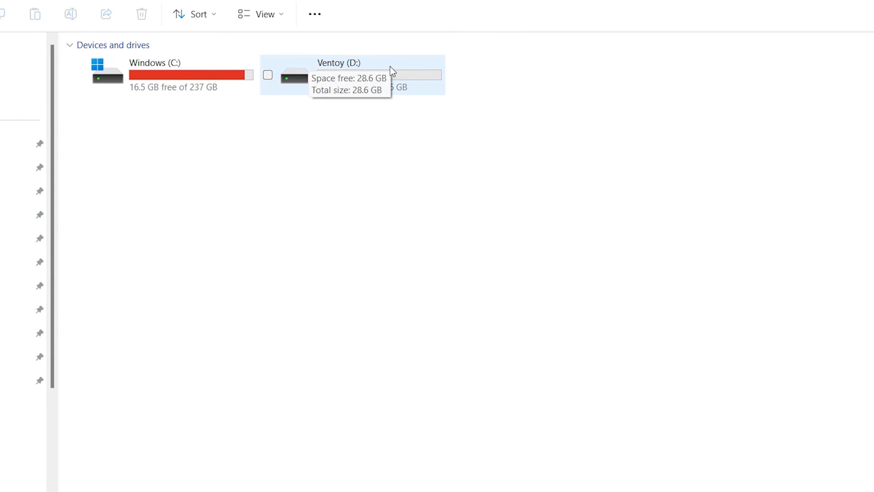
{"action": "double_click", "coordinate": [407, 71]}
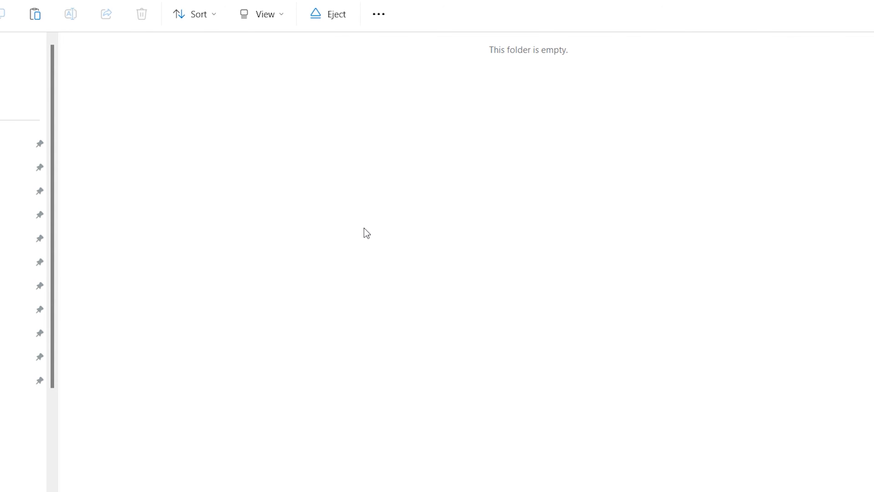
{"action": "key", "text": "ctrl+v"}
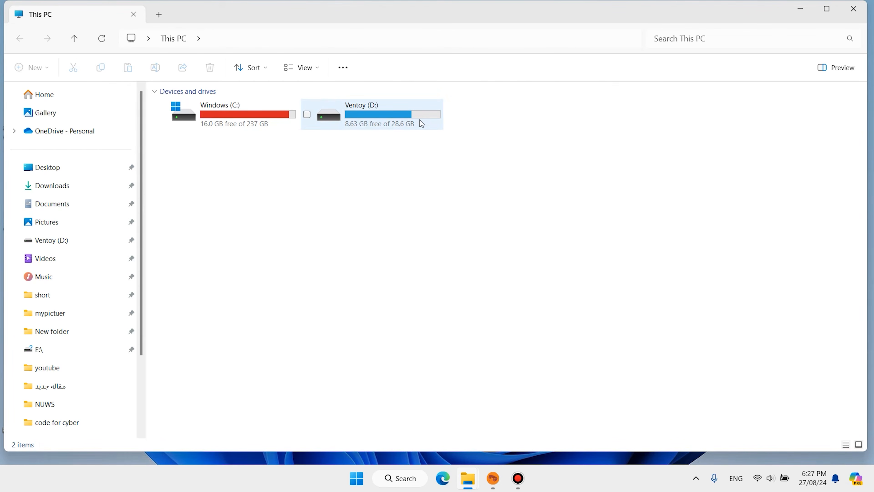
Open the Ventoy (D:) drive from This PC and check the copied ISO files.
{"action": "double_click", "coordinate": [419, 120]}
{"action": "left_click_drag", "start_coordinate": [451, 169], "coordinate": [184, 122]}
{"action": "left_click", "coordinate": [302, 204]}
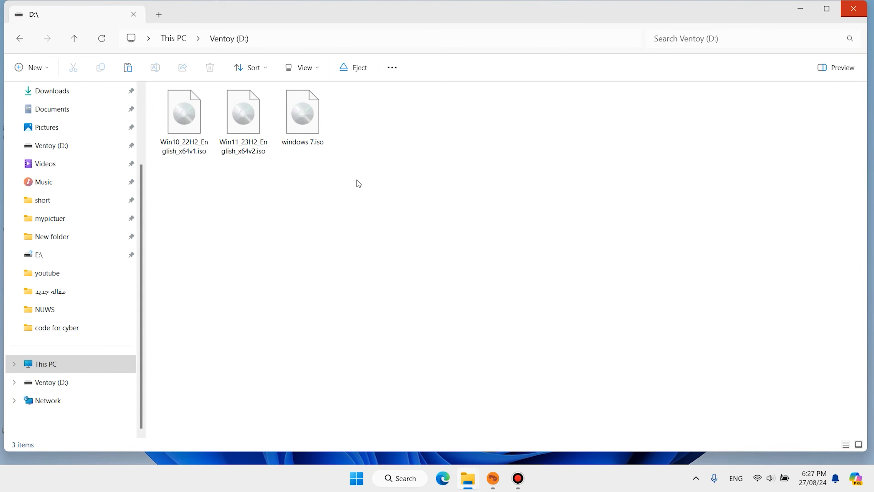
Create a folder with the default name on the Ventoy (D:) drive and close the window.
{"action": "right_click", "coordinate": [357, 179]}
{"action": "mouse_move", "coordinate": [463, 296]}
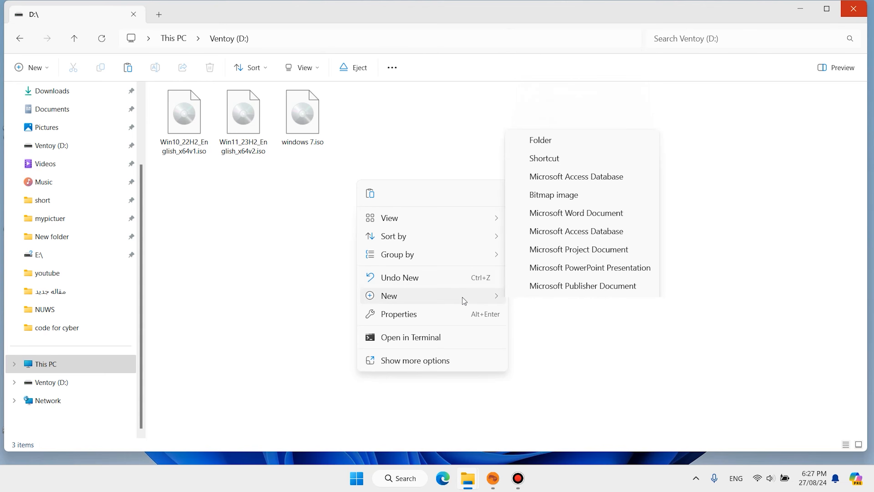
{"action": "left_click", "coordinate": [541, 44]}
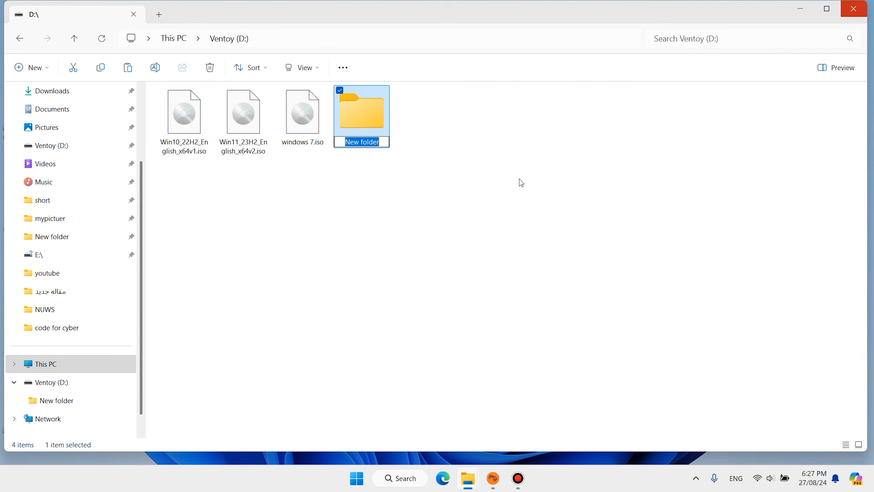
{"action": "left_click", "coordinate": [519, 180]}
{"action": "left_click", "coordinate": [854, 9]}
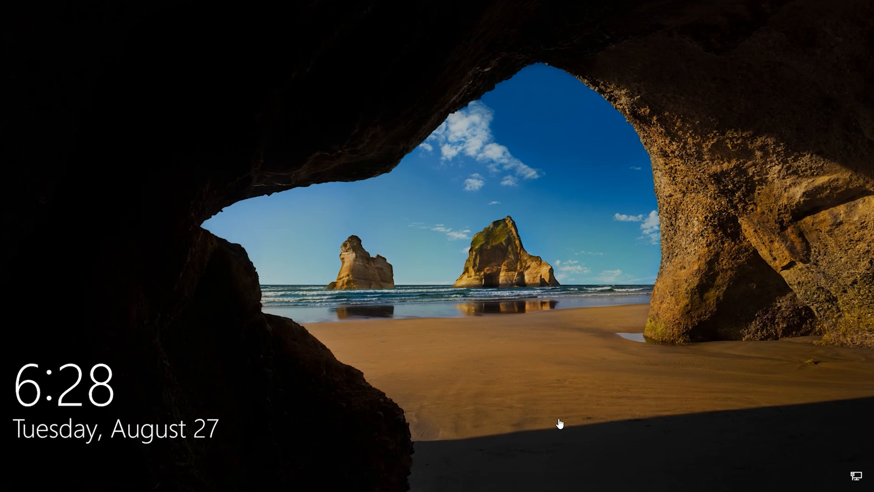
Dismiss the virtual machine's lock screen and restart it from the sign-in screen.
{"action": "left_click", "coordinate": [525, 380]}
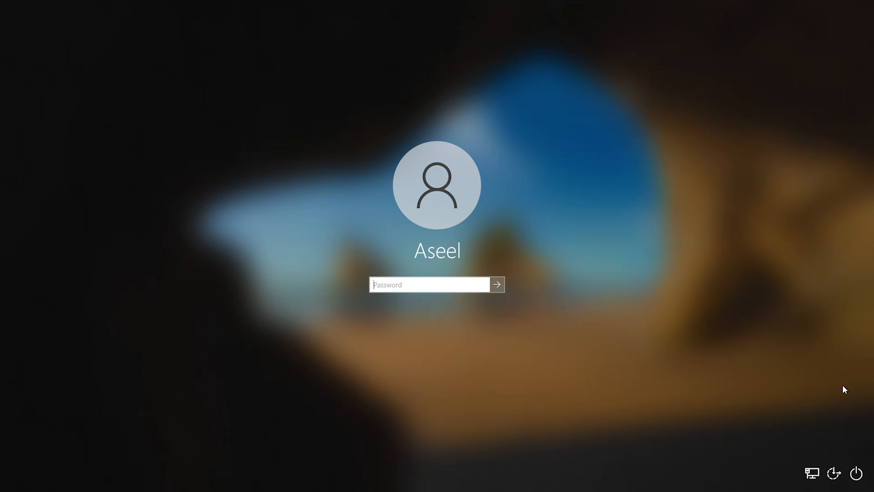
{"action": "left_click", "coordinate": [857, 473]}
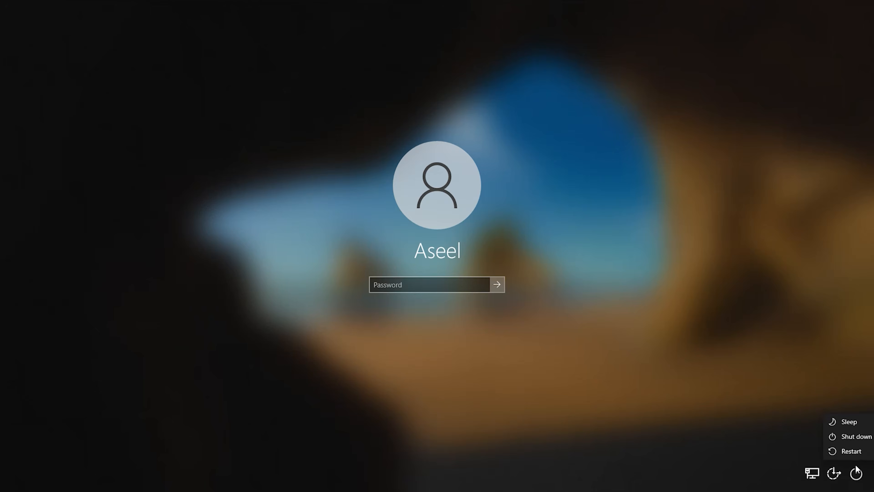
{"action": "left_click", "coordinate": [851, 450]}
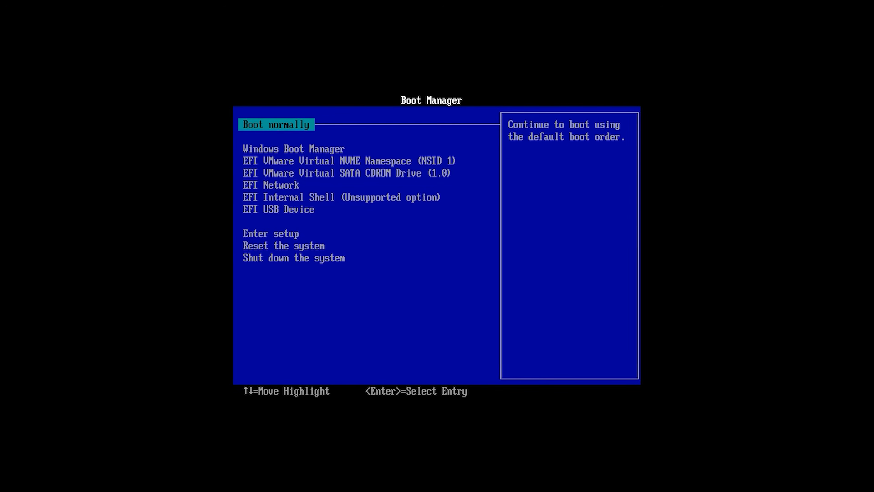
Boot the virtual machine from the EFI USB Device entry in the Boot Manager.
{"action": "key", "text": "Down"}
{"action": "key", "text": "Down"}
{"action": "key", "text": "Down"}
{"action": "key", "text": "Down"}
{"action": "key", "text": "Down"}
{"action": "key", "text": "Down"}
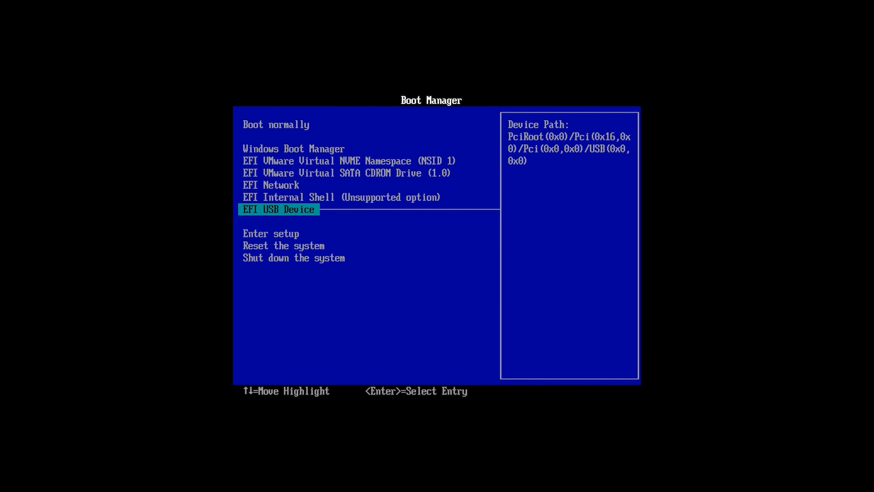
{"action": "key", "text": "Return"}
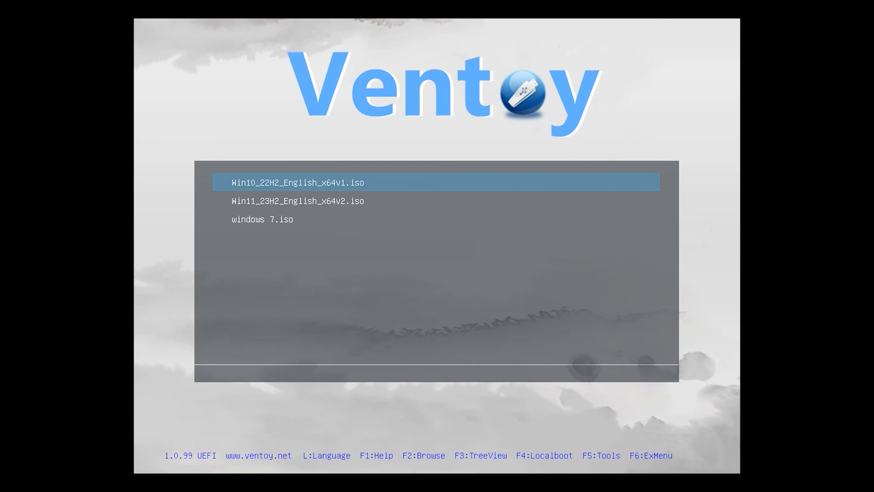
Look through the Windows 10, Windows 11 and Windows 7 ISO entries in the Ventoy boot menu.
{"action": "key", "text": "Down"}
{"action": "key", "text": "Down"}
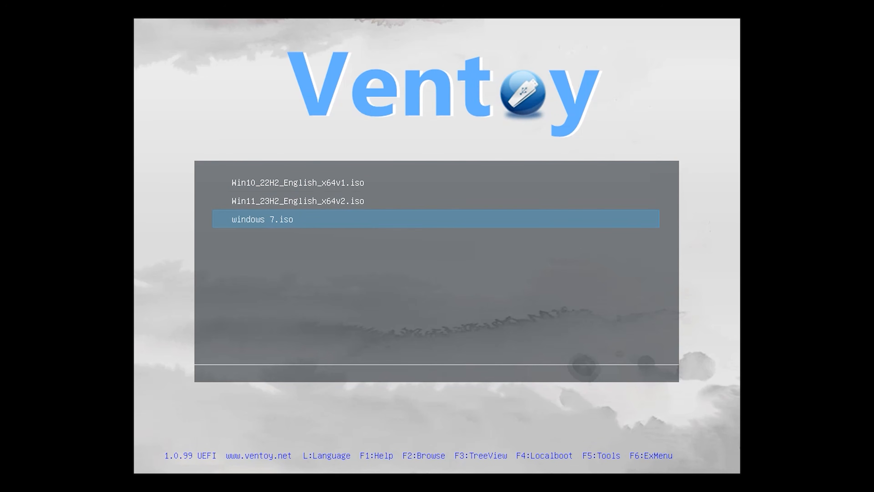
{"action": "key", "text": "Up"}
{"action": "key", "text": "Up"}
{"action": "key", "text": "Down"}
{"action": "key", "text": "Down"}
{"action": "key", "text": "Up"}
{"action": "key", "text": "Up"}
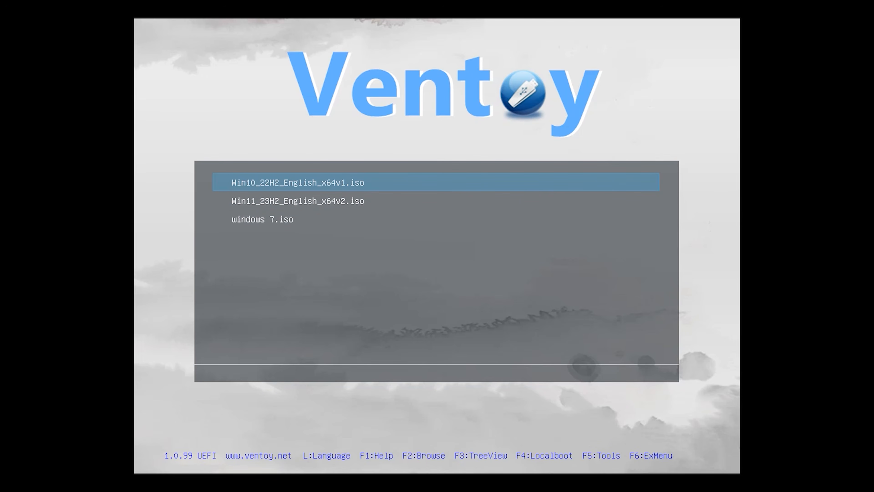